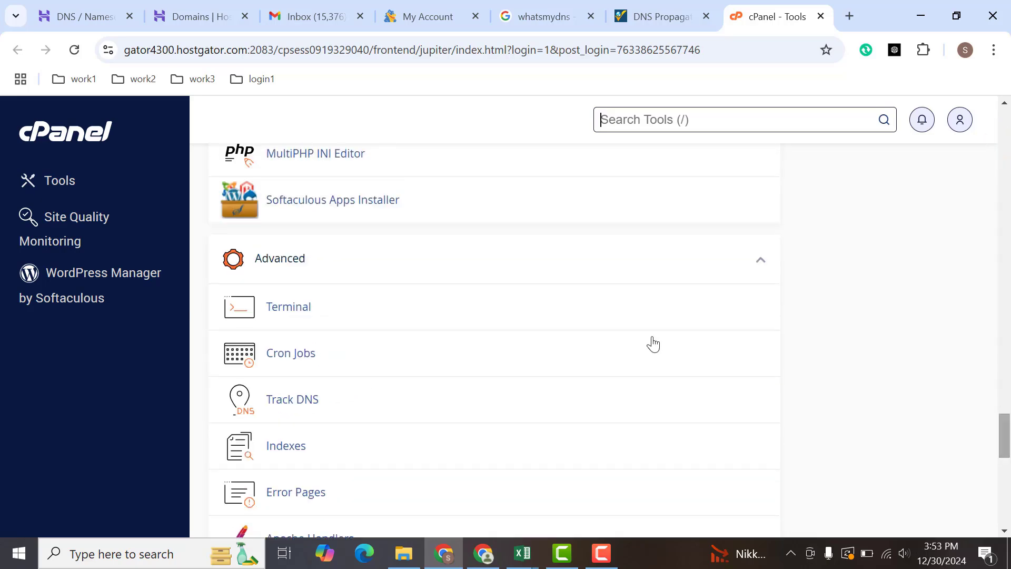
# Step: Open the Softaculous Apps Installer and start a new WordPress installation
pyautogui.click(346, 200)
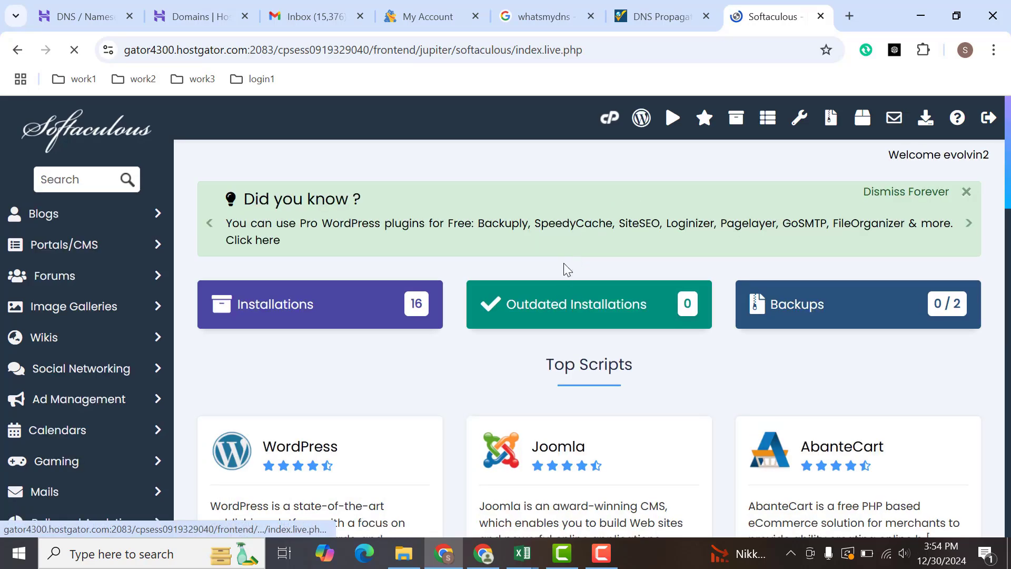
pyautogui.scroll(-4, 402, 295)
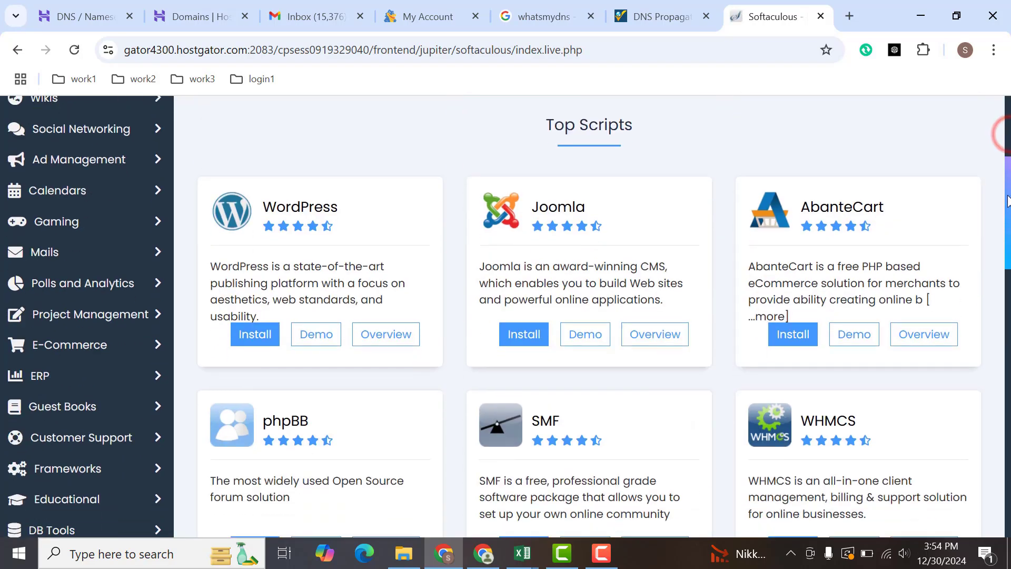
pyautogui.click(255, 335)
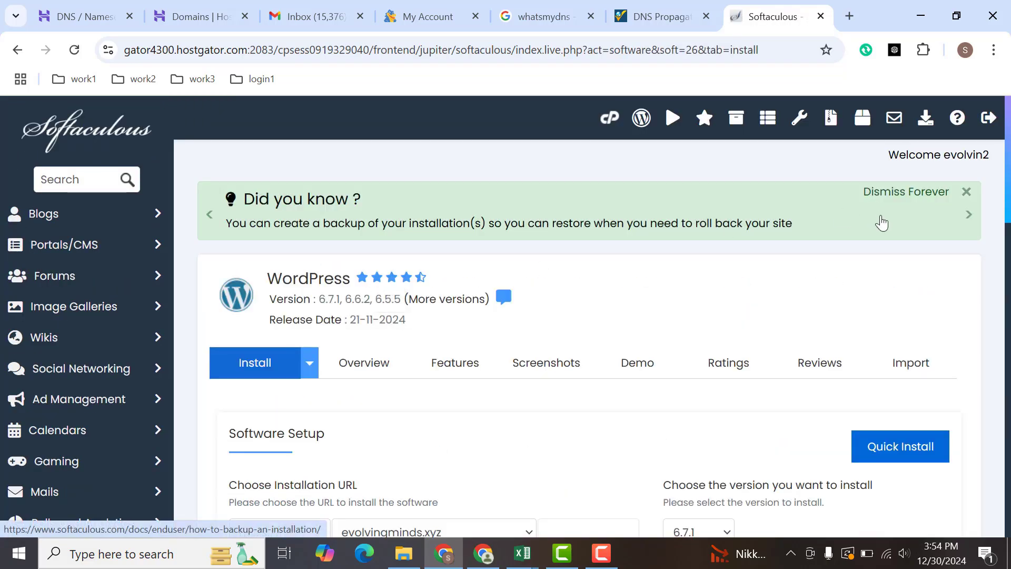
pyautogui.moveTo(1007, 180); pyautogui.dragTo(1007, 245)
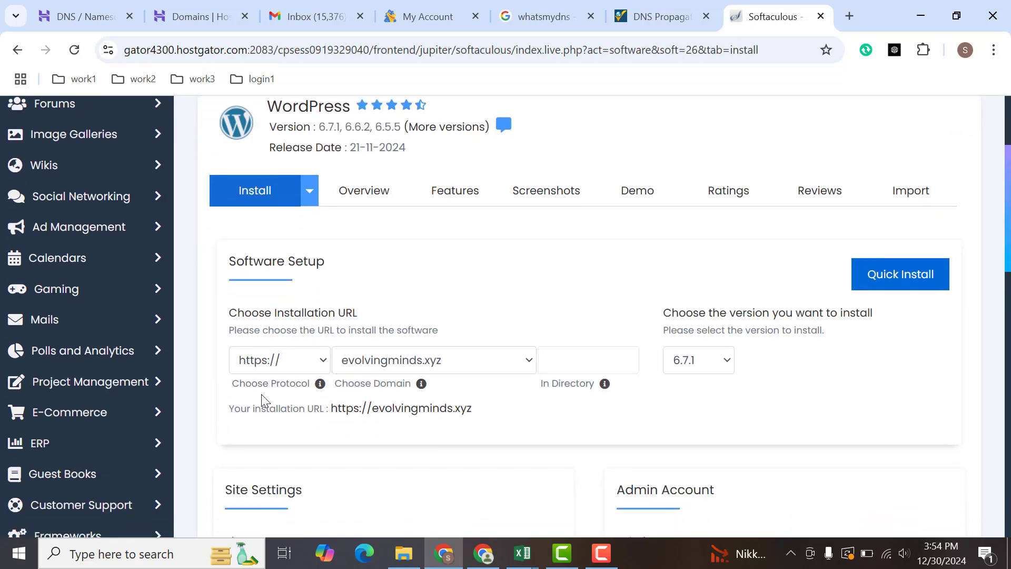
# Step: Browse the Choose Domain list without picking one, leaving evolvingminds.xyz selected
pyautogui.click(402, 361)
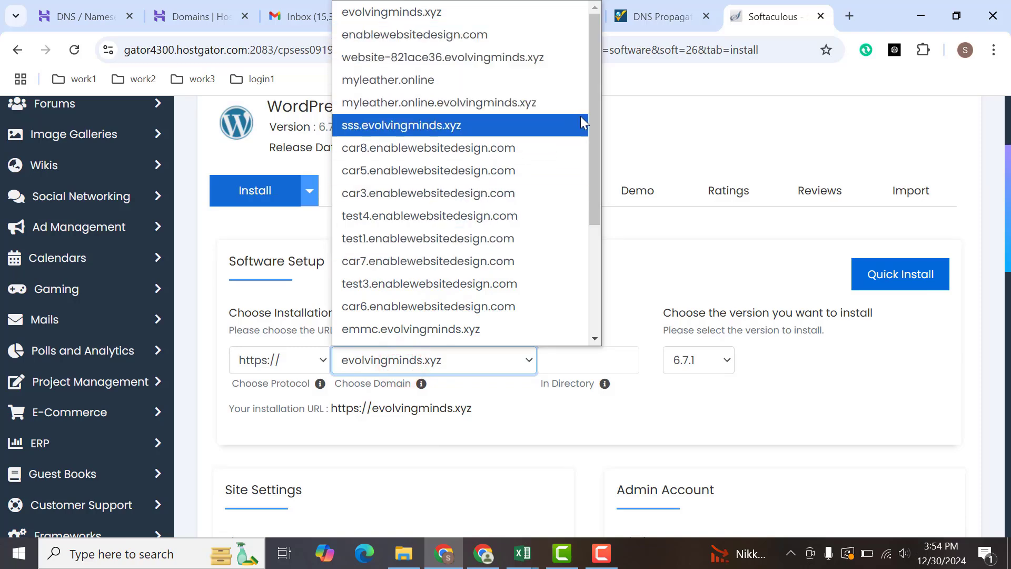
pyautogui.click(592, 138)
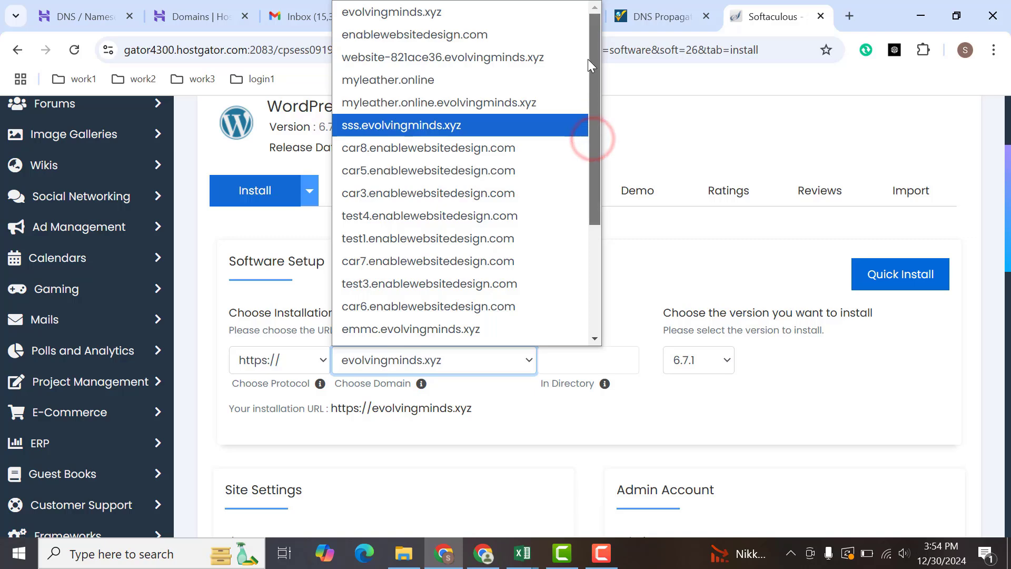
pyautogui.moveTo(591, 64); pyautogui.dragTo(609, 133)
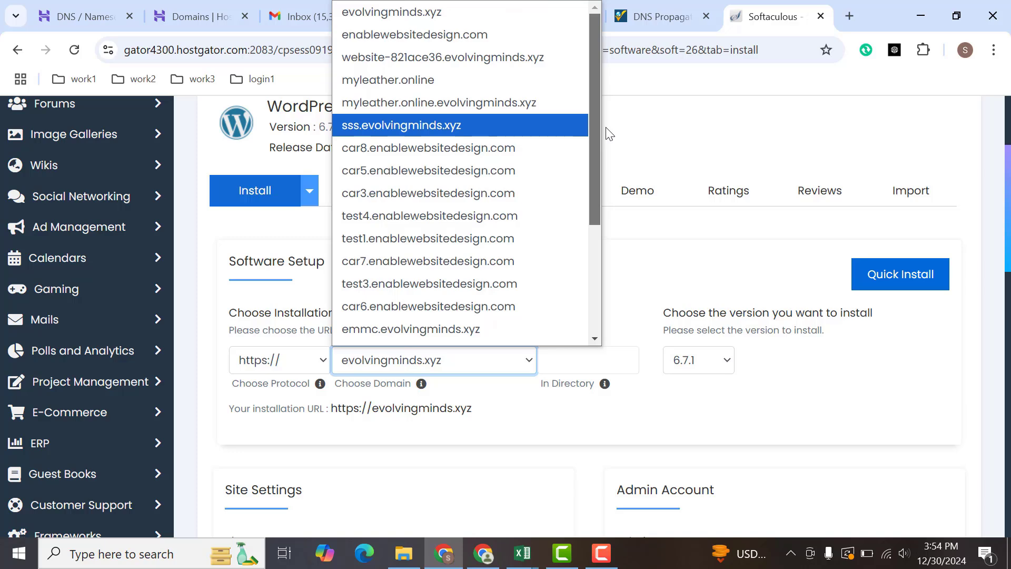
pyautogui.moveTo(1008, 219); pyautogui.dragTo(1005, 259)
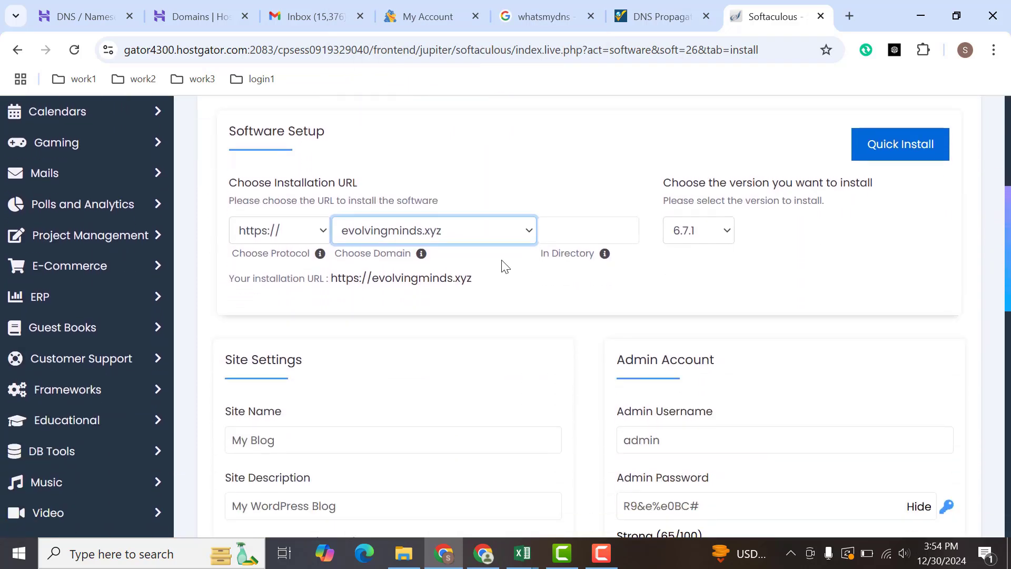
pyautogui.click(484, 239)
pyautogui.click(1007, 228)
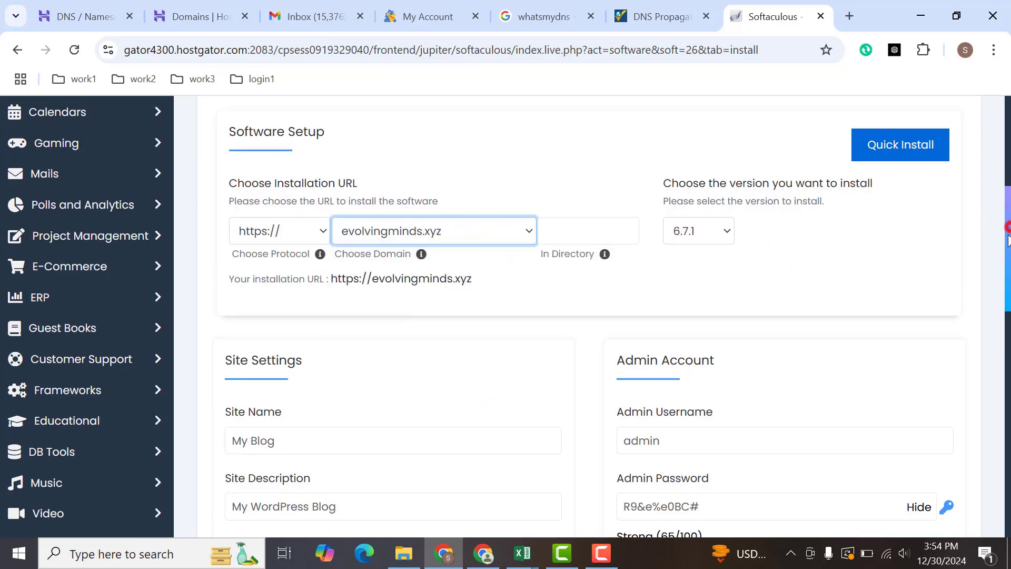
pyautogui.moveTo(1008, 235); pyautogui.dragTo(1008, 253)
pyautogui.click(489, 149)
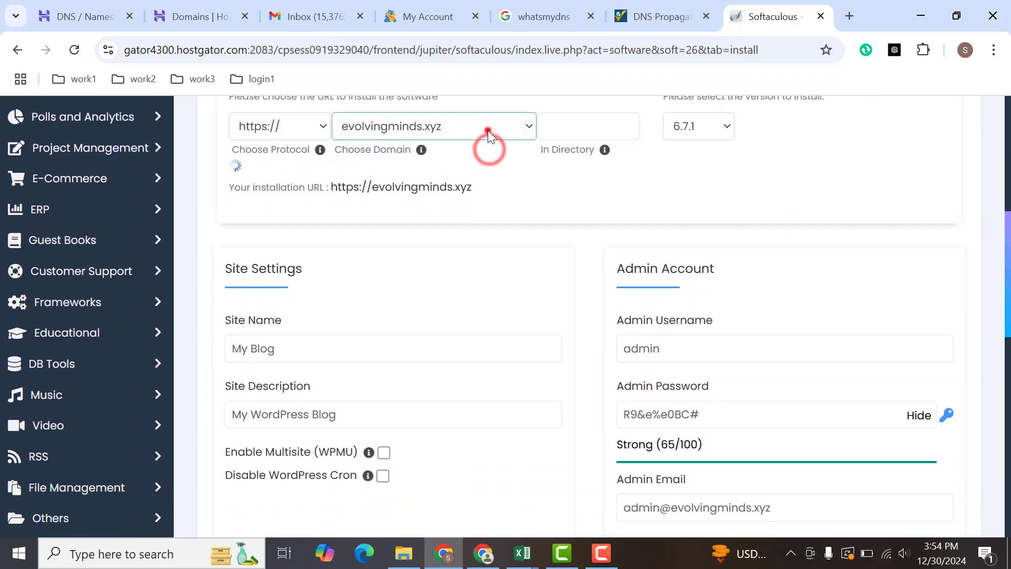
pyautogui.click(487, 131)
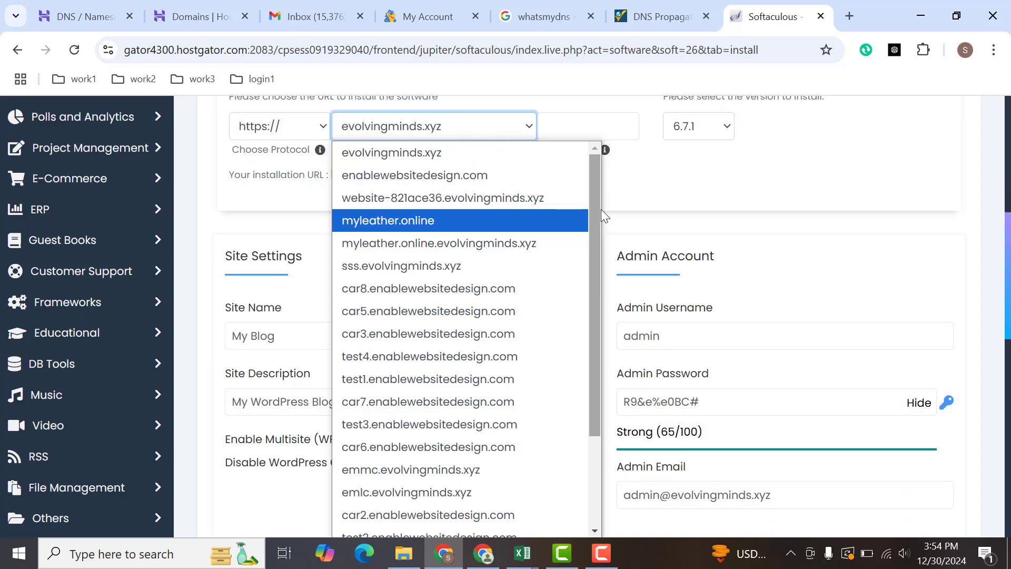
pyautogui.moveTo(599, 210); pyautogui.dragTo(603, 147)
pyautogui.click(792, 168)
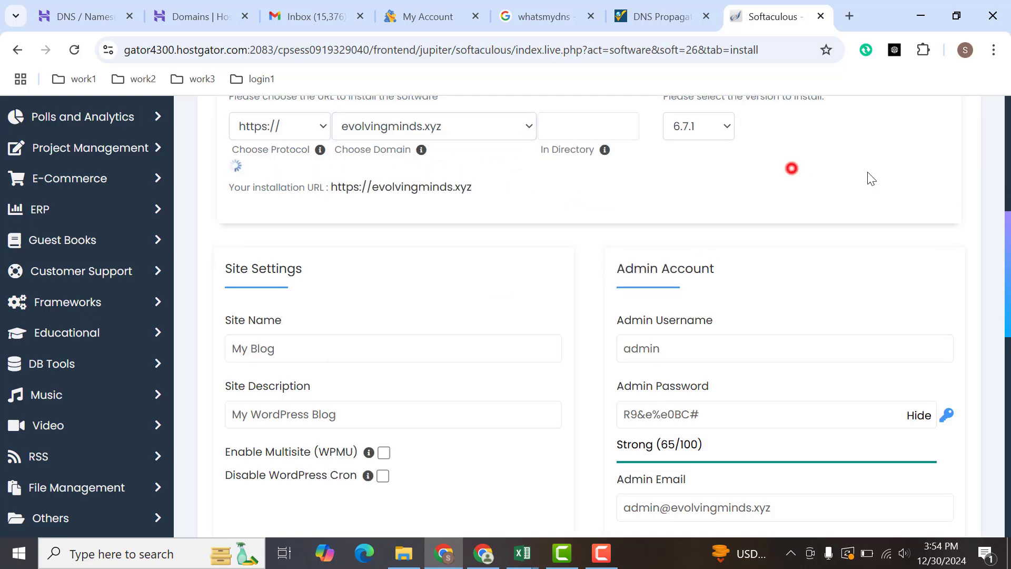
pyautogui.click(1009, 194)
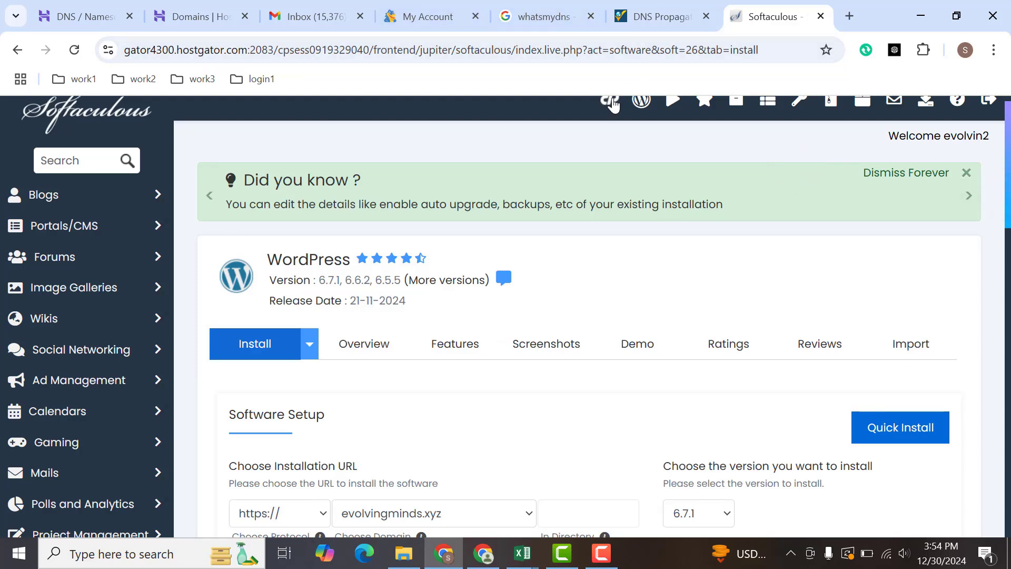
# Step: Create the new domain enablebusinessmarket.com with document root /home3/evolvin2/enablebusinessmarket.com
pyautogui.click(611, 101)
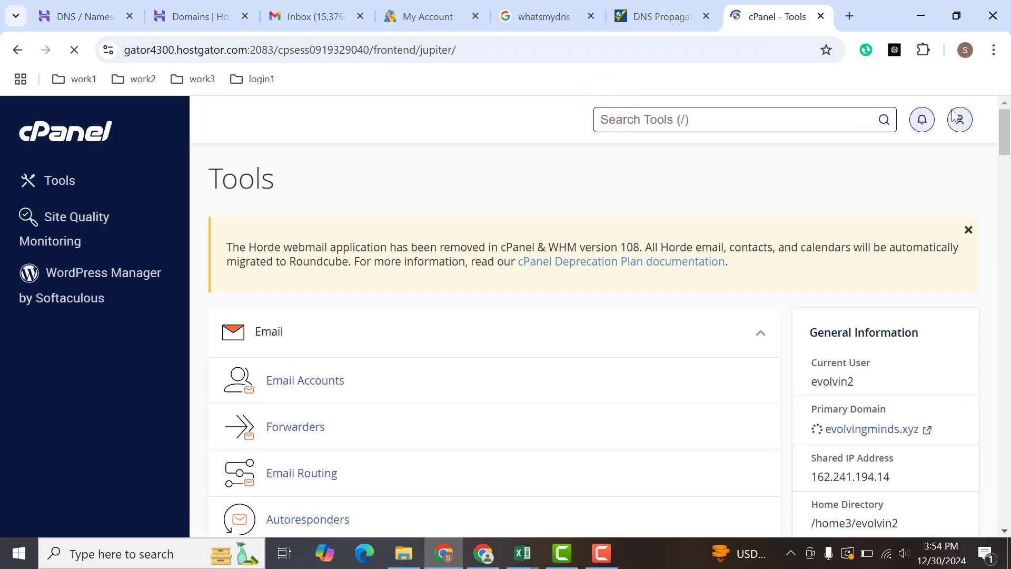
pyautogui.moveTo(1006, 129); pyautogui.dragTo(1007, 267)
pyautogui.scroll(-3, 1007, 267)
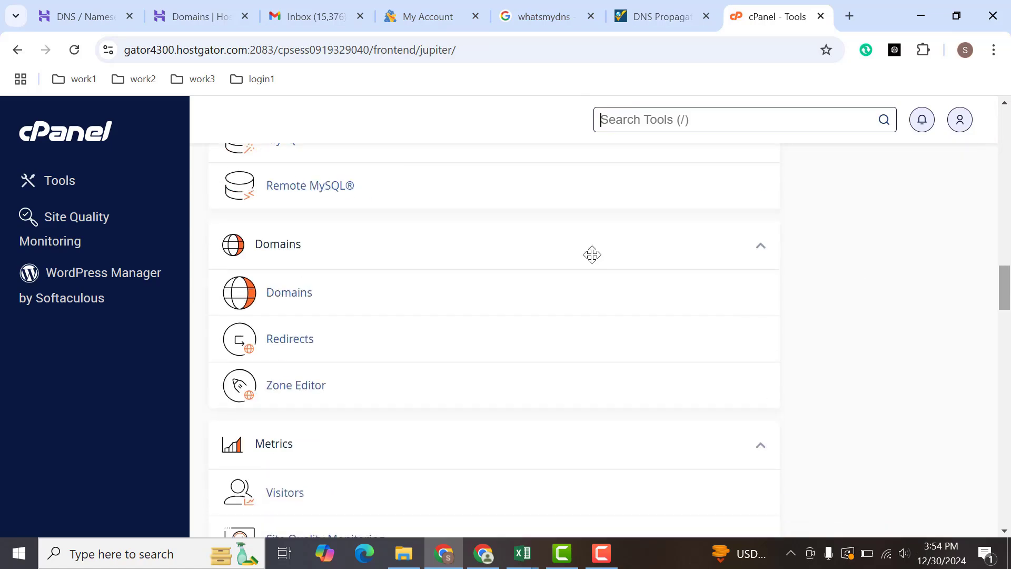
pyautogui.click(308, 291)
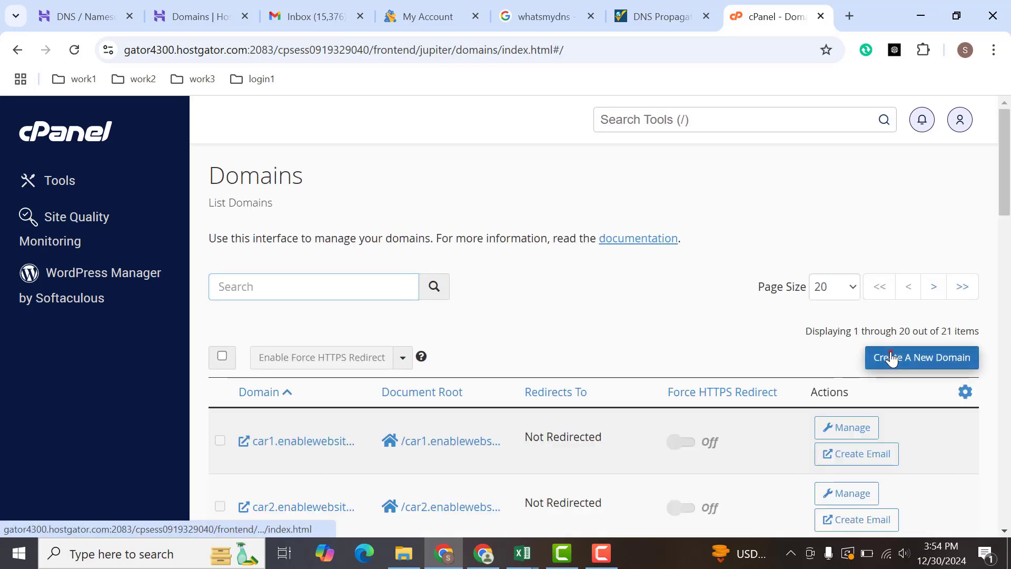
pyautogui.click(895, 358)
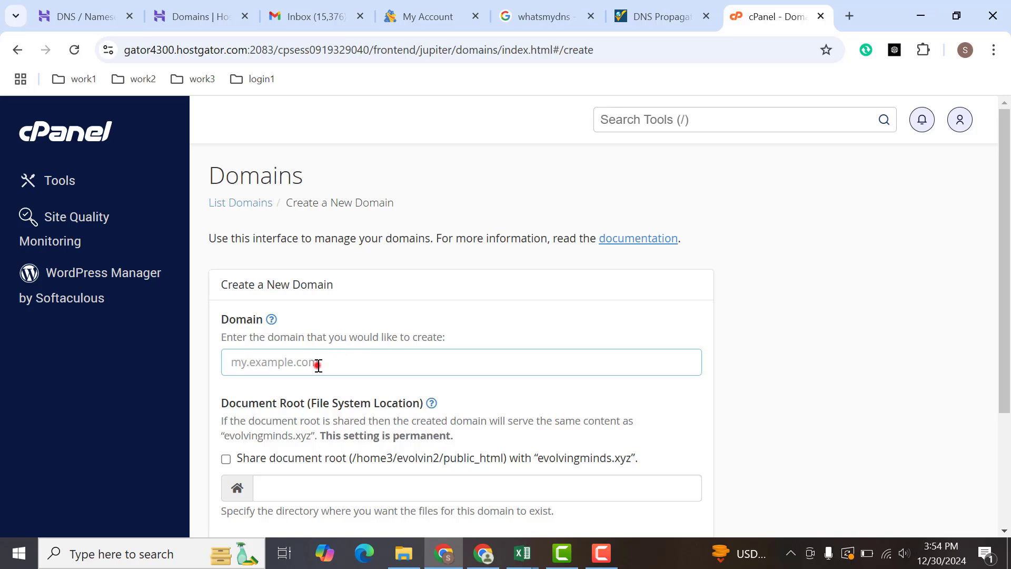
pyautogui.click(318, 365)
pyautogui.write('enabl')
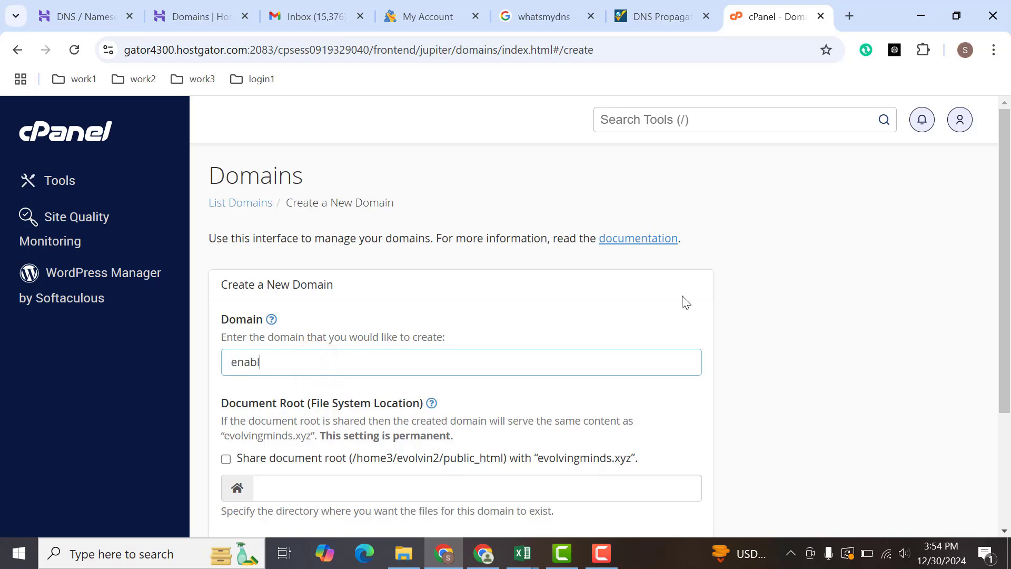
pyautogui.write('ebusines')
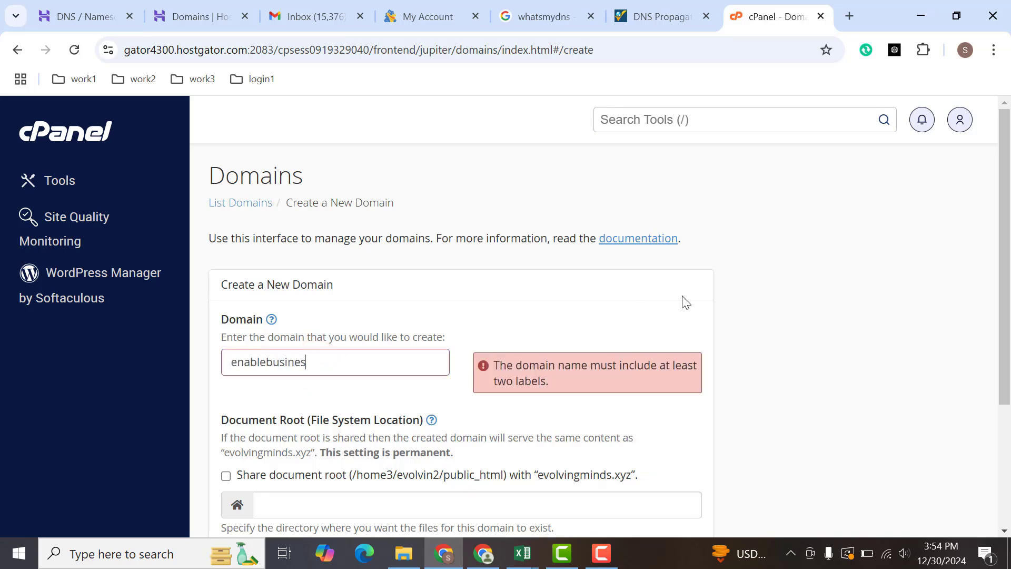
pyautogui.write('smarket.com')
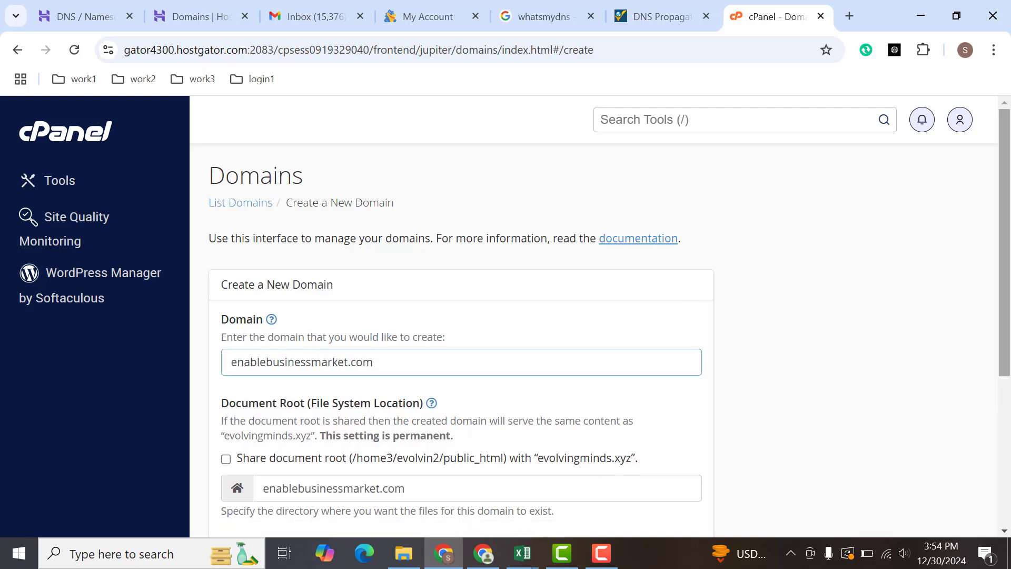
pyautogui.moveTo(1006, 236); pyautogui.dragTo(1008, 370)
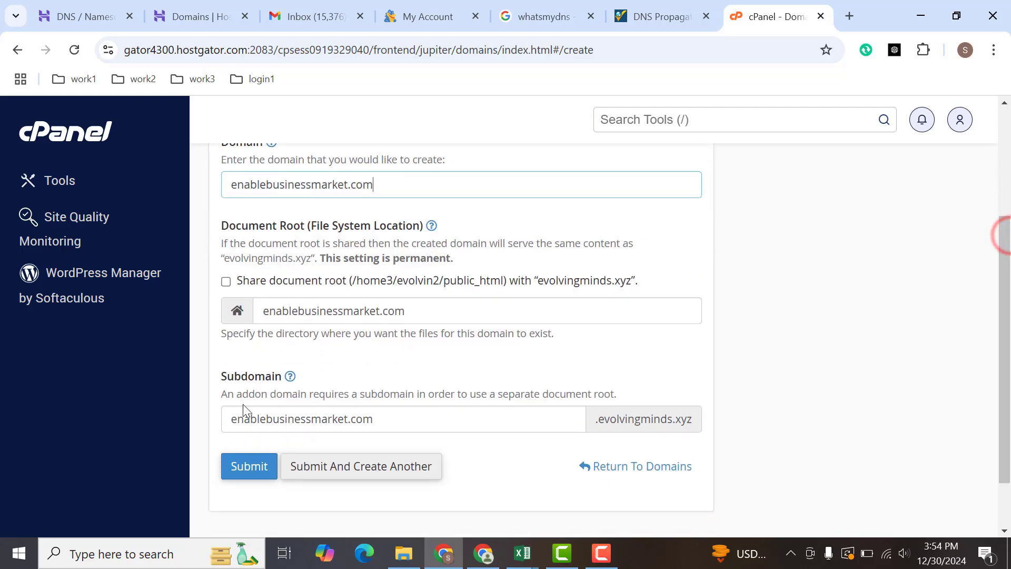
pyautogui.click(236, 470)
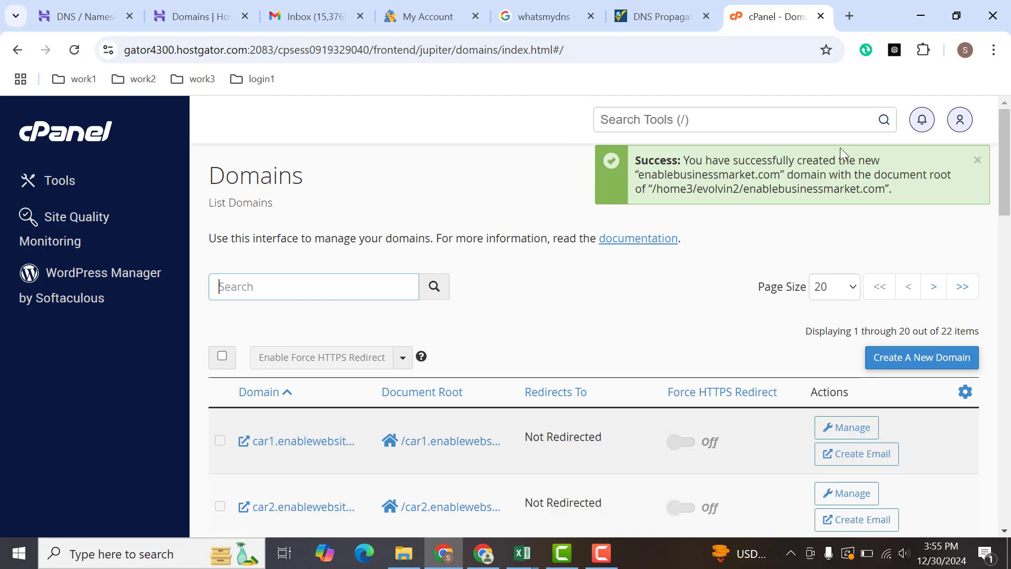
# Step: Leave the domain-created confirmation and scroll the cPanel Tools page down to Software
pyautogui.moveTo(725, 165); pyautogui.dragTo(819, 174)
pyautogui.click(819, 175)
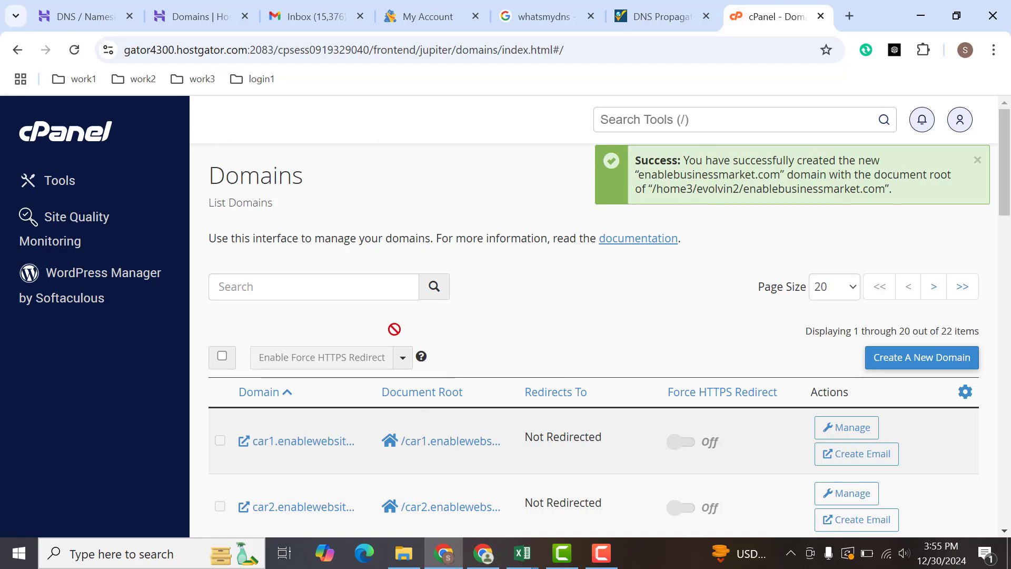
pyautogui.click(80, 140)
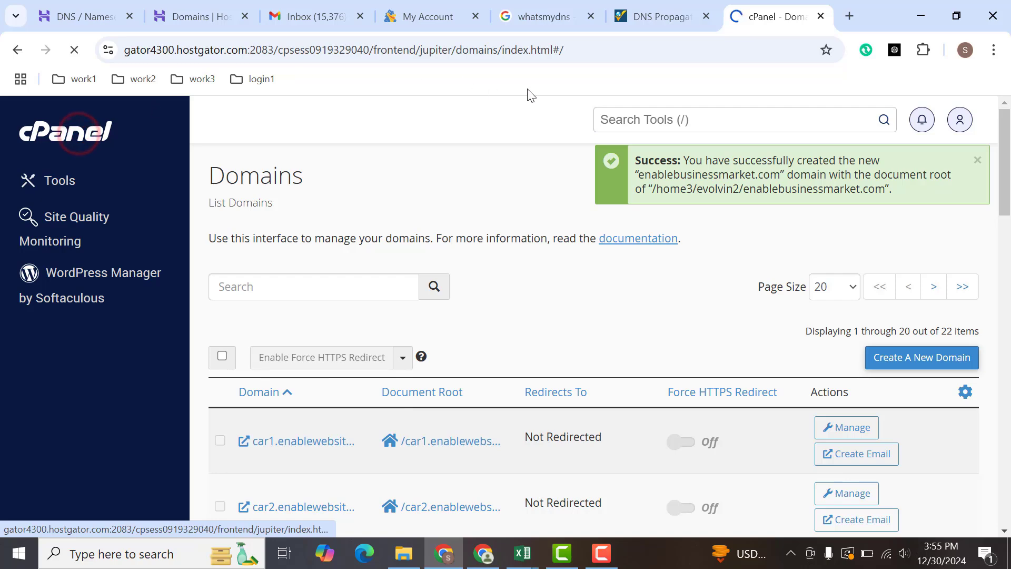
pyautogui.moveTo(1006, 141); pyautogui.dragTo(1008, 412)
# Step: Reopen Softaculous and start a fresh WordPress installation
pyautogui.click(324, 442)
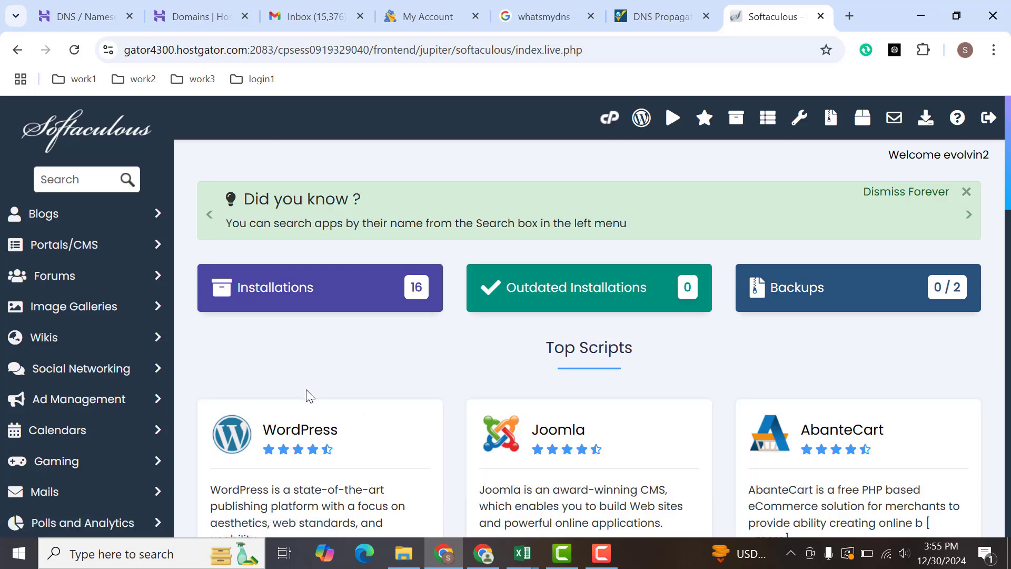
pyautogui.scroll(-3, 227, 350)
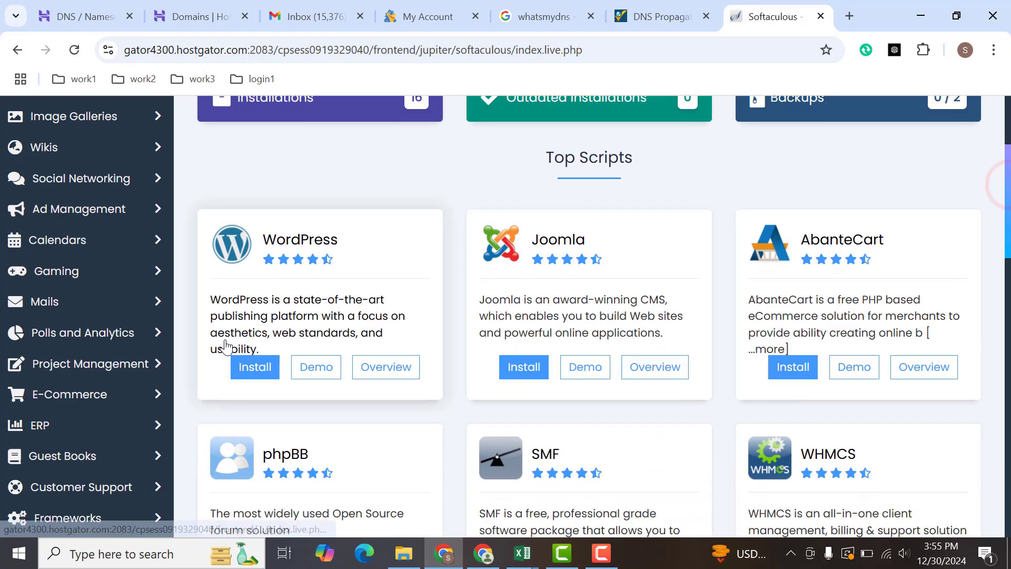
pyautogui.click(253, 375)
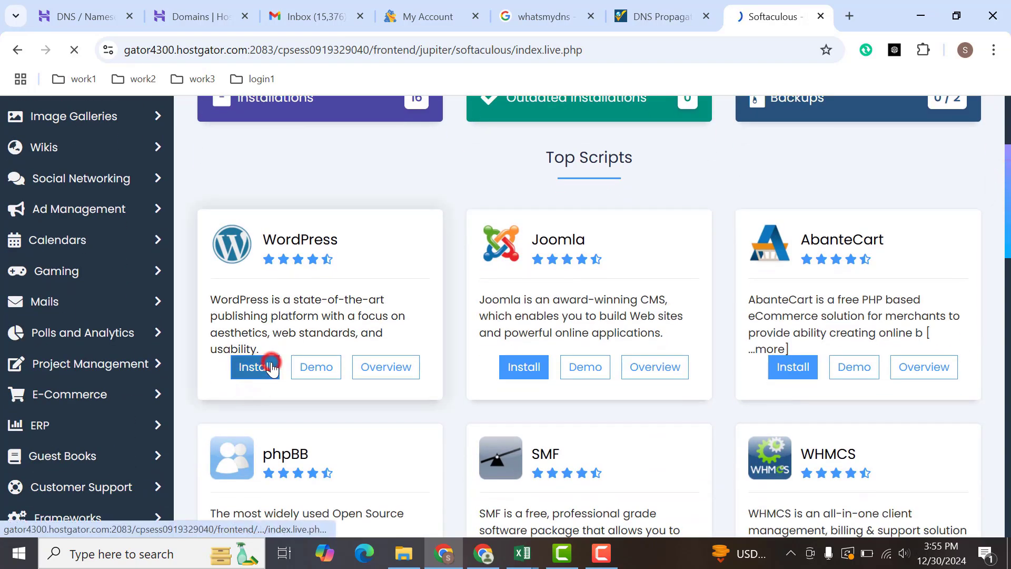
pyautogui.click(270, 365)
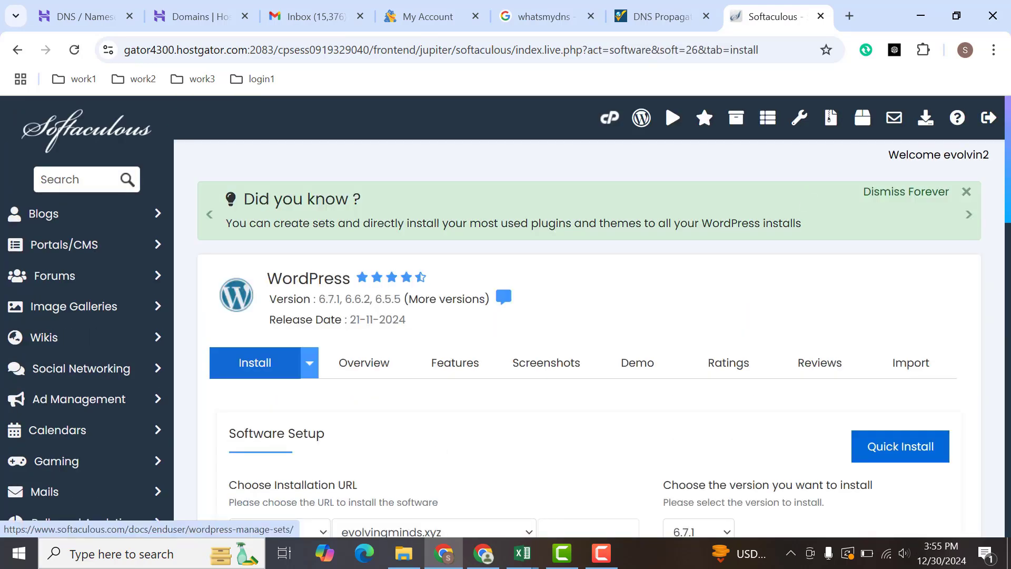
pyautogui.scroll(-5, 590, 226)
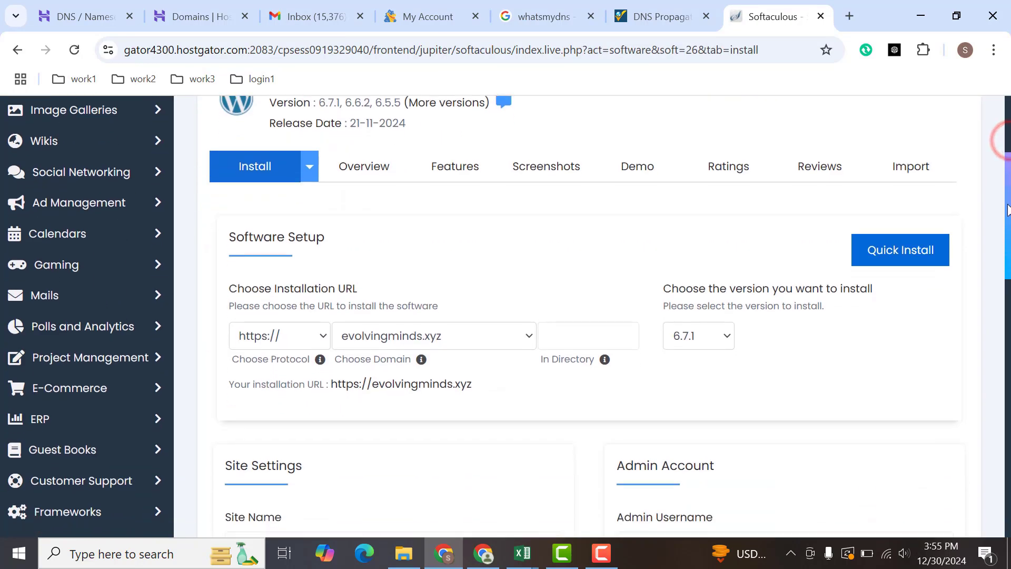
pyautogui.click(364, 260)
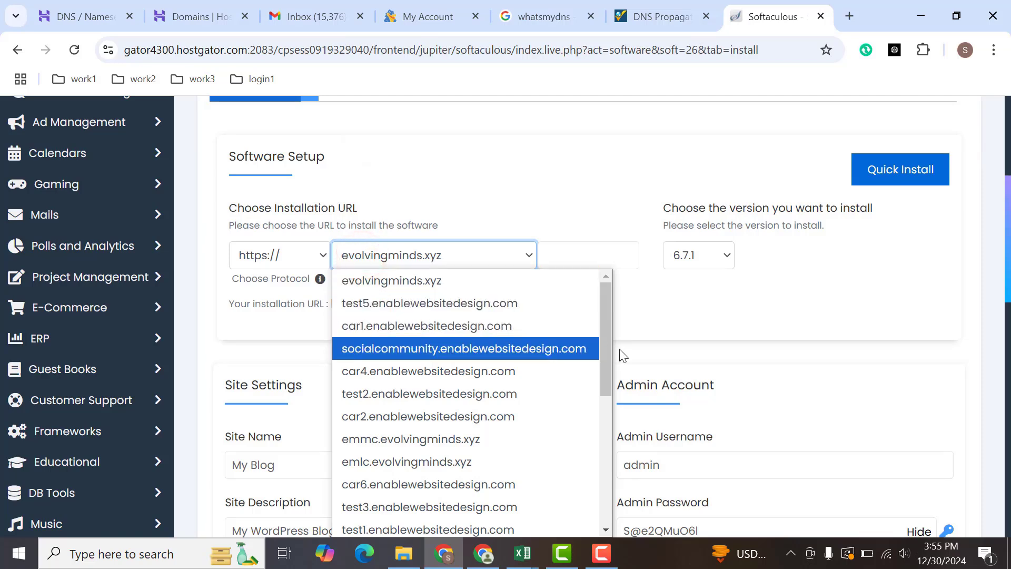
pyautogui.moveTo(605, 349); pyautogui.dragTo(608, 485)
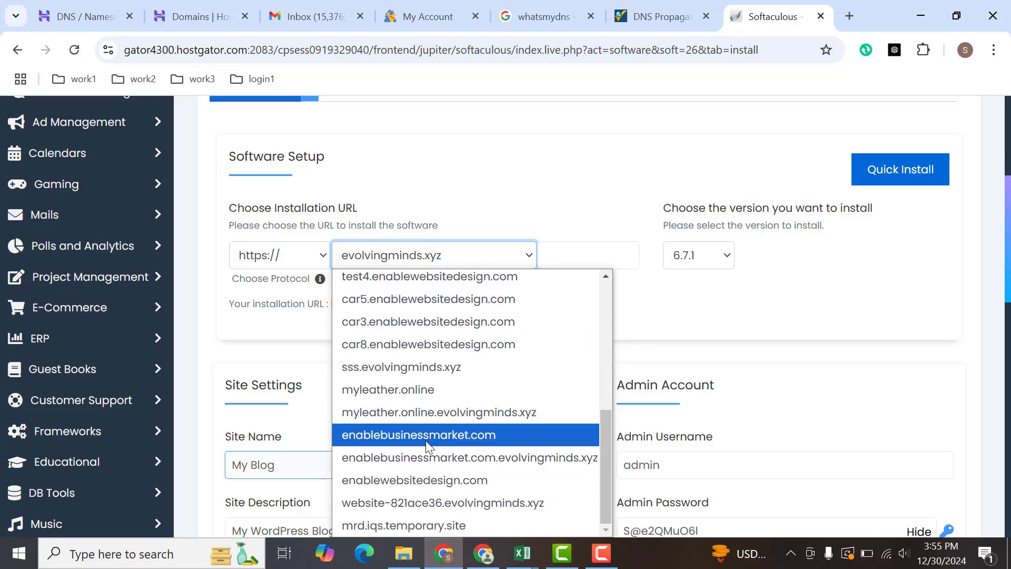
pyautogui.click(467, 435)
pyautogui.click(270, 253)
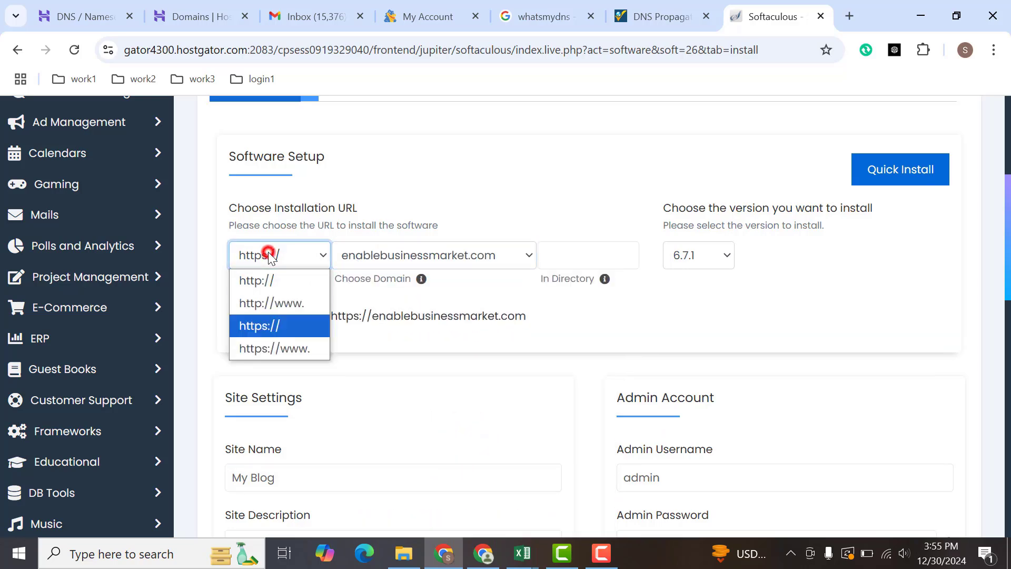
pyautogui.click(273, 282)
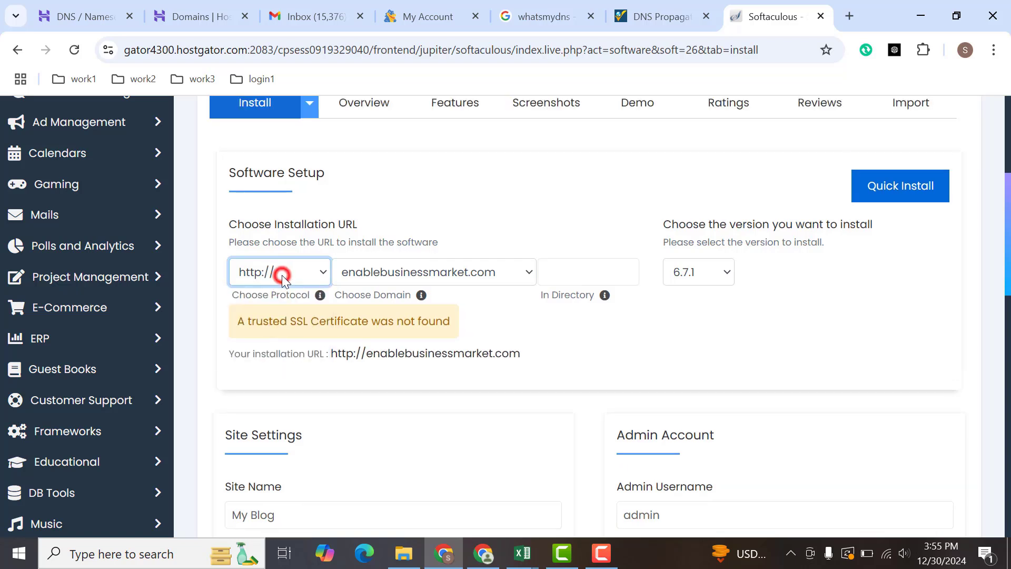
pyautogui.click(564, 327)
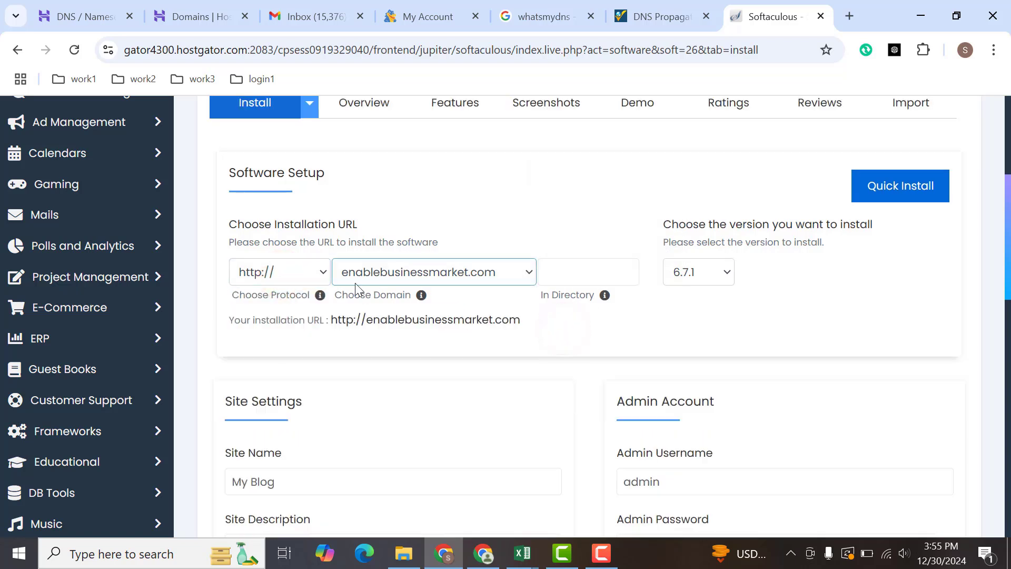
# Step: Enter a new admin username and admin password for the WordPress site
pyautogui.scroll(-6, 1007, 211)
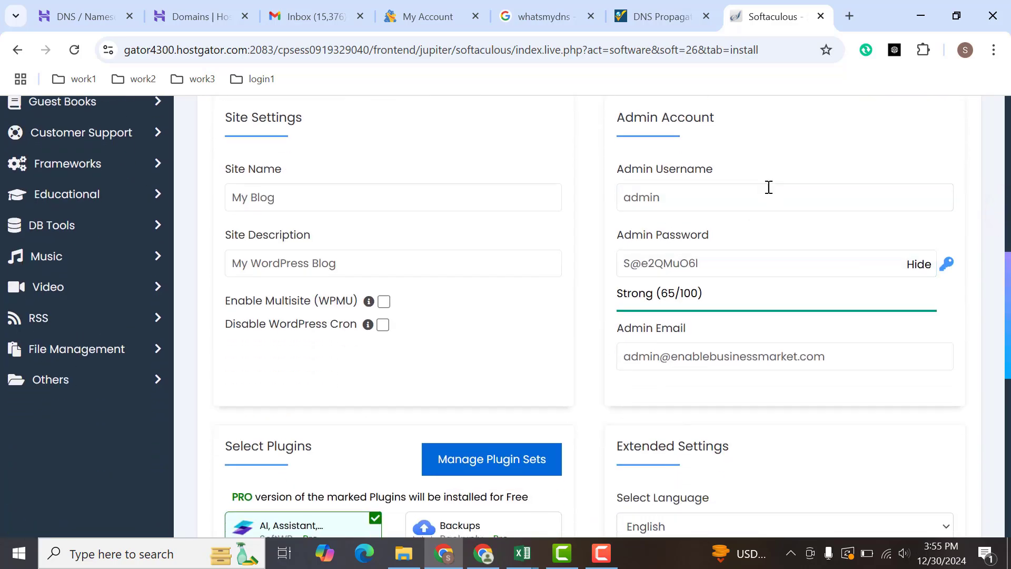
pyautogui.click(688, 195)
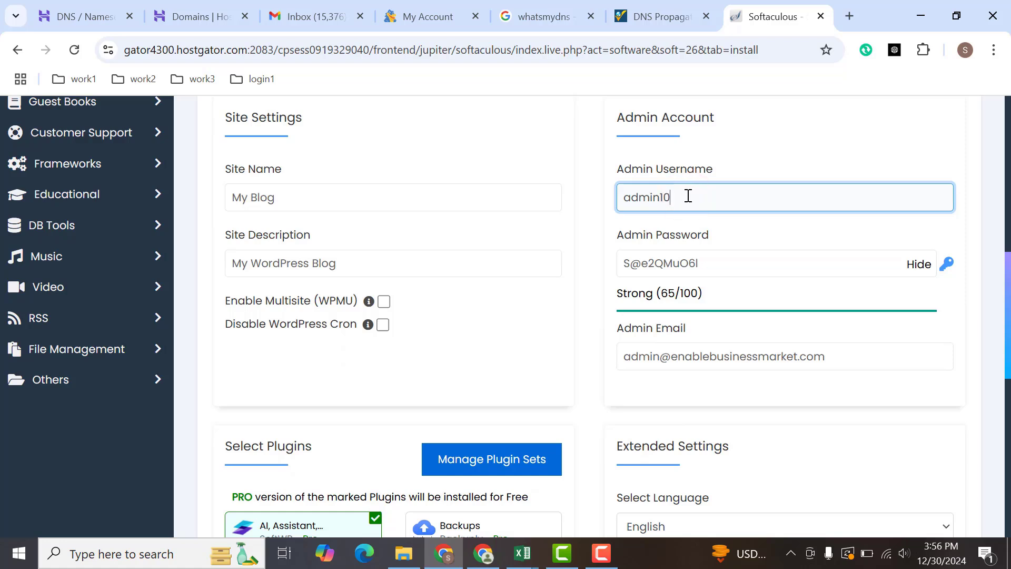
pyautogui.press('Tab')
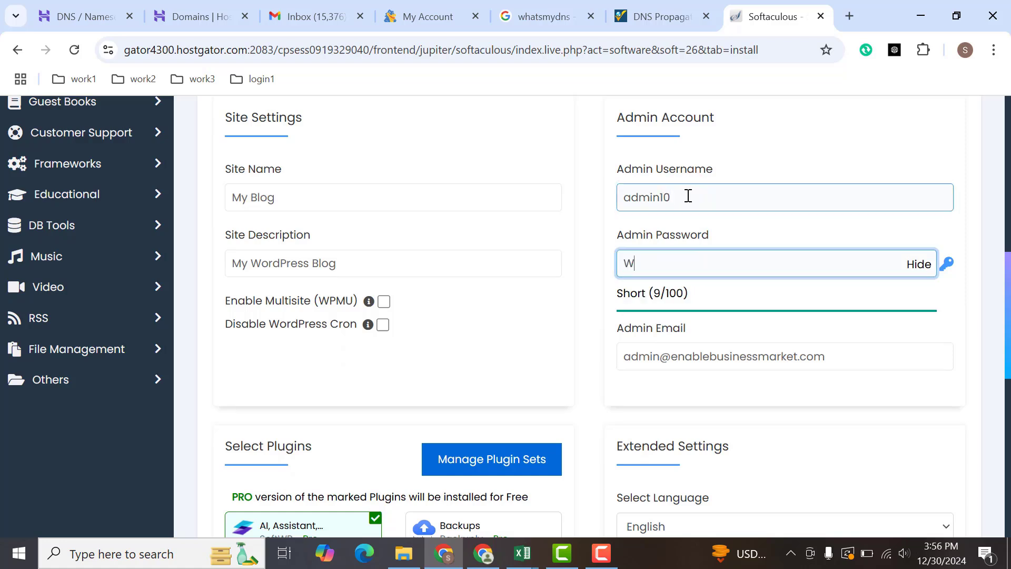
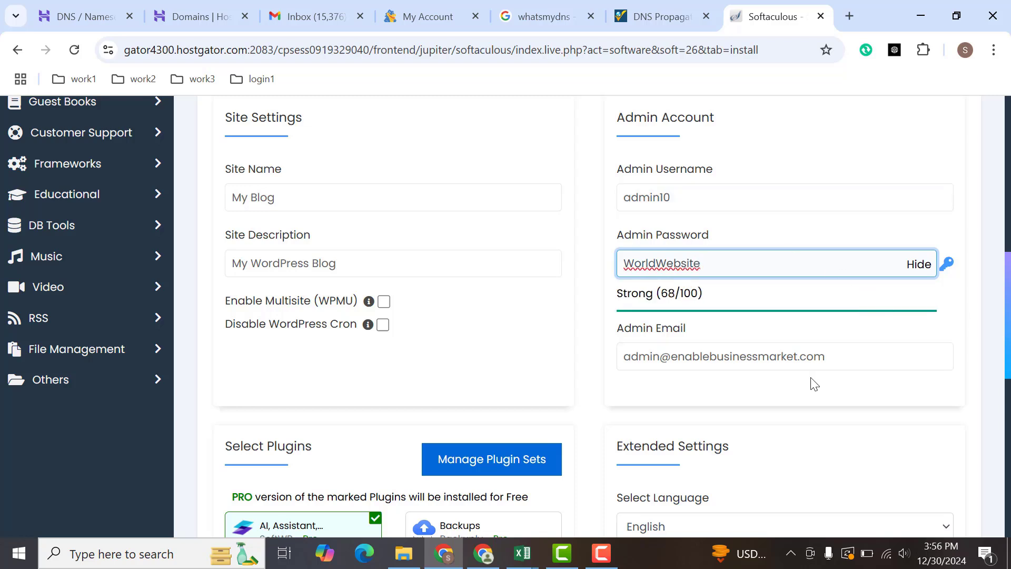
# Step: Replace the admin e-mail, reuse it for 'Email installation details to', and install WordPress
pyautogui.click(787, 357)
pyautogui.tripleClick(788, 357)
pyautogui.press('BackSpace')
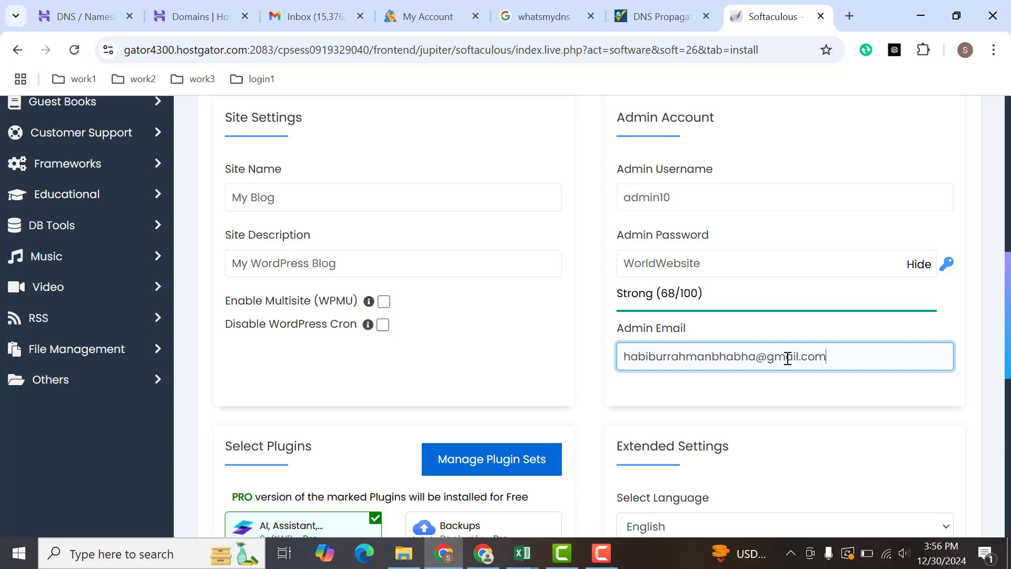
pyautogui.scroll(-3, 1007, 304)
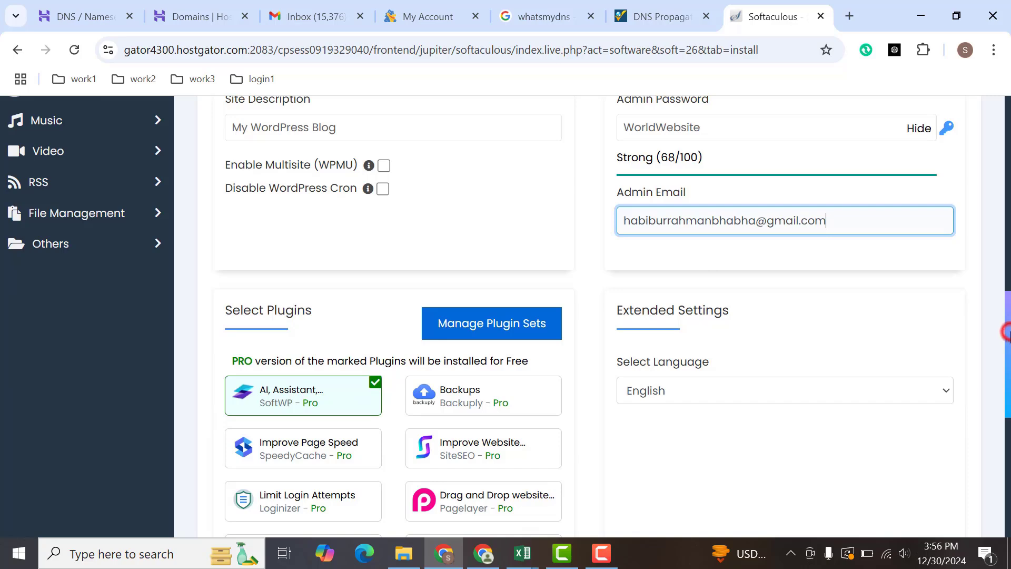
pyautogui.moveTo(1006, 332); pyautogui.dragTo(1009, 444)
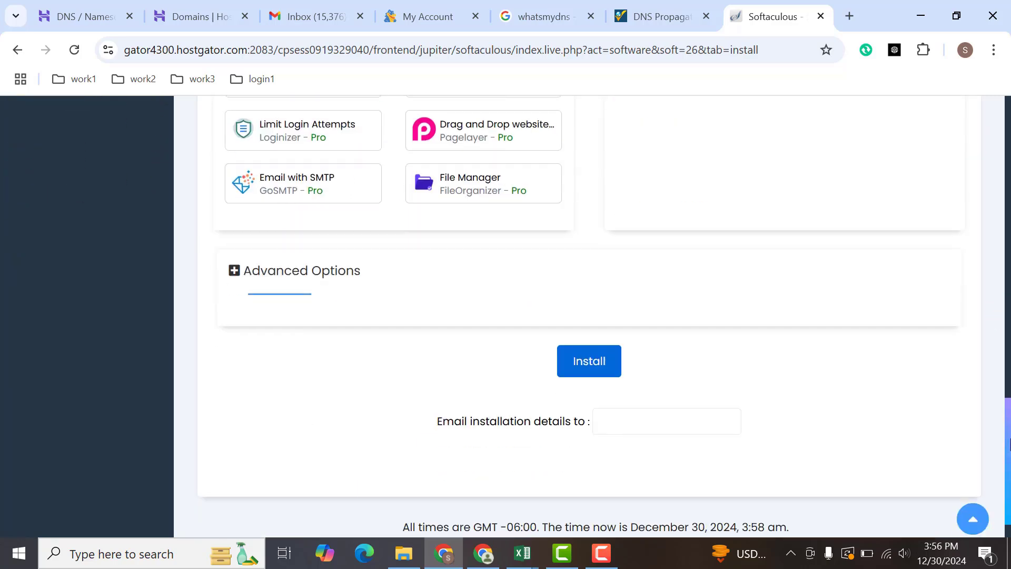
pyautogui.click(666, 416)
pyautogui.moveTo(1008, 408); pyautogui.dragTo(1009, 315)
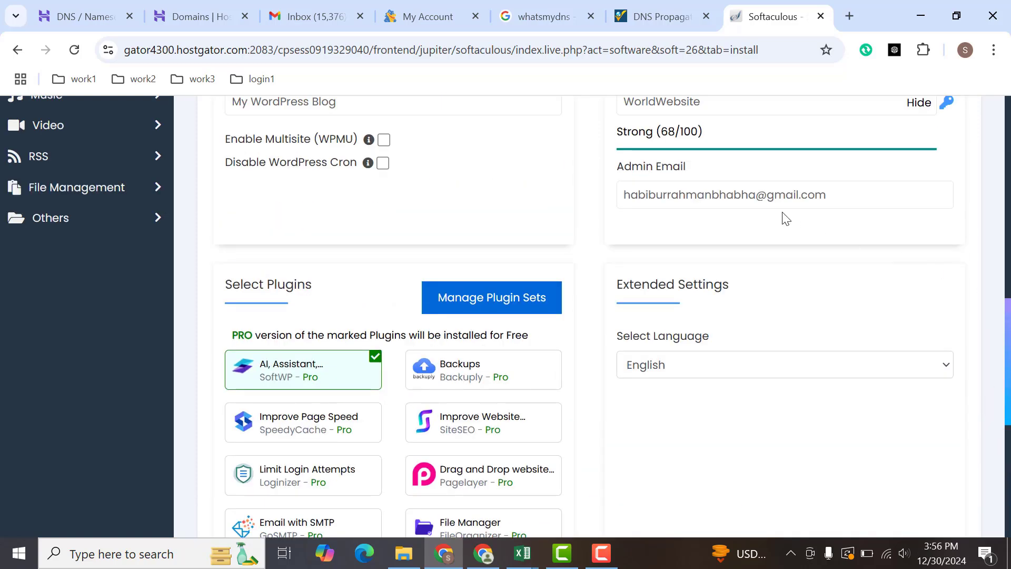
pyautogui.tripleClick(779, 196)
pyautogui.hotkey('ctrl', 'c')
pyautogui.moveTo(1007, 384); pyautogui.dragTo(1007, 405)
pyautogui.hotkey('ctrl', 'v')
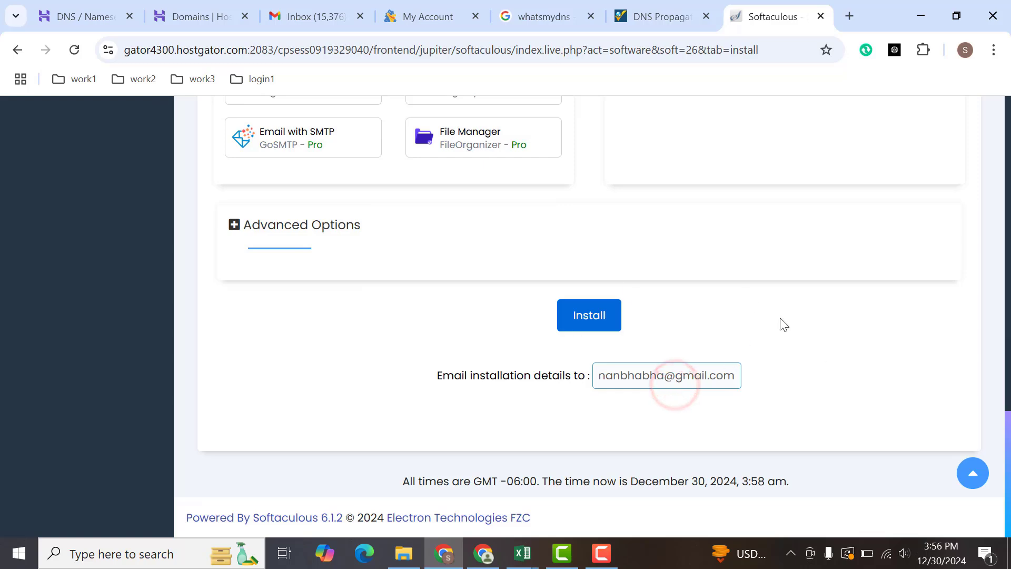
pyautogui.click(587, 320)
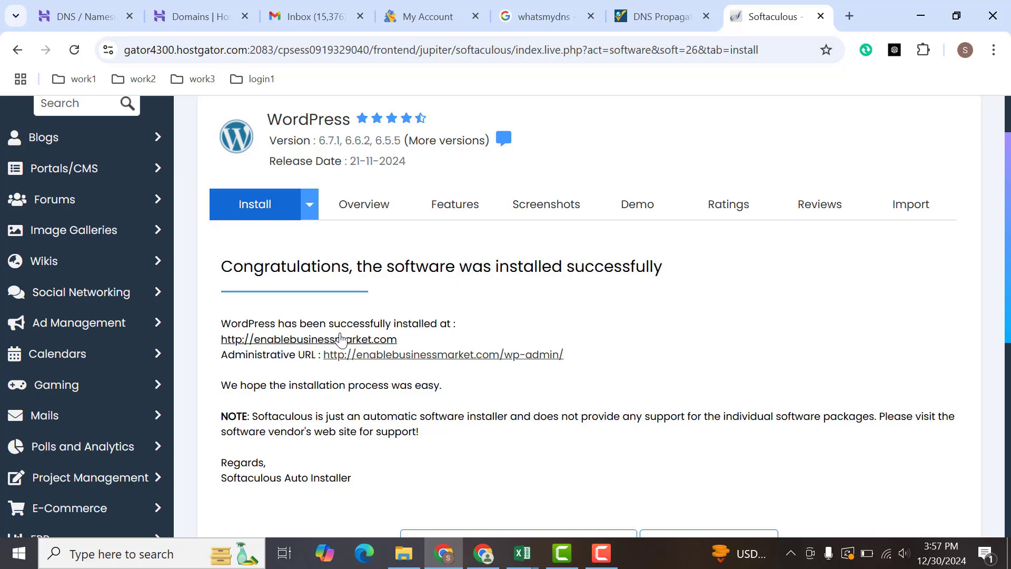
# Step: Load enablebusinessmarket.com in Chrome to see the HostGator 'Coming Soon!' page
pyautogui.click(279, 339)
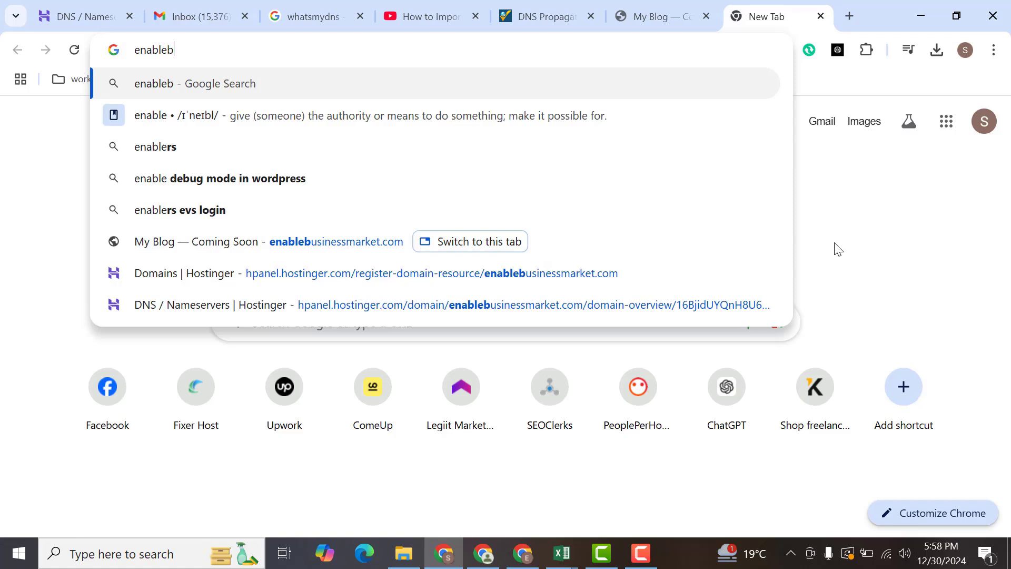
pyautogui.write('usine')
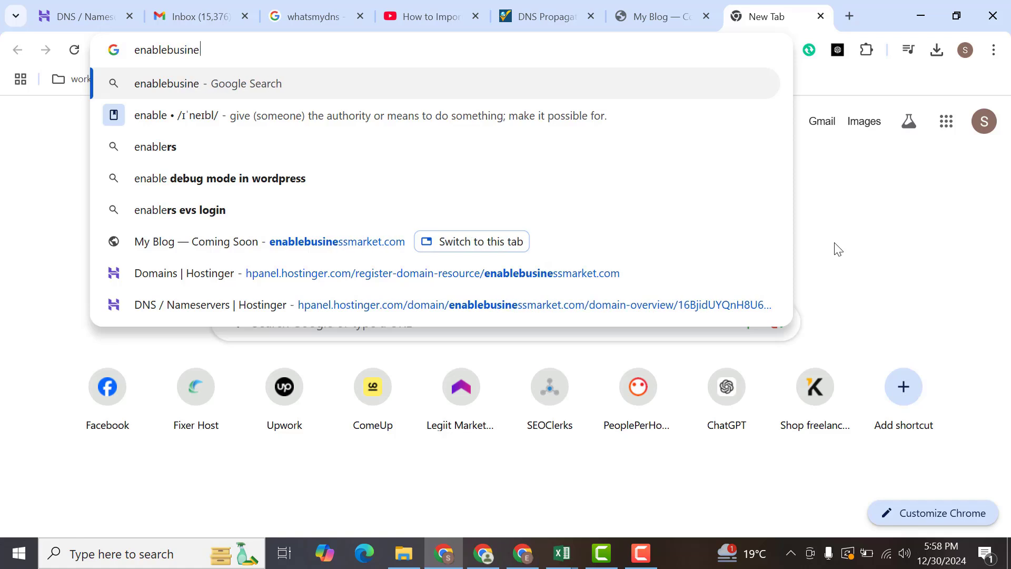
pyautogui.write('ssmarke')
pyautogui.press('Return')
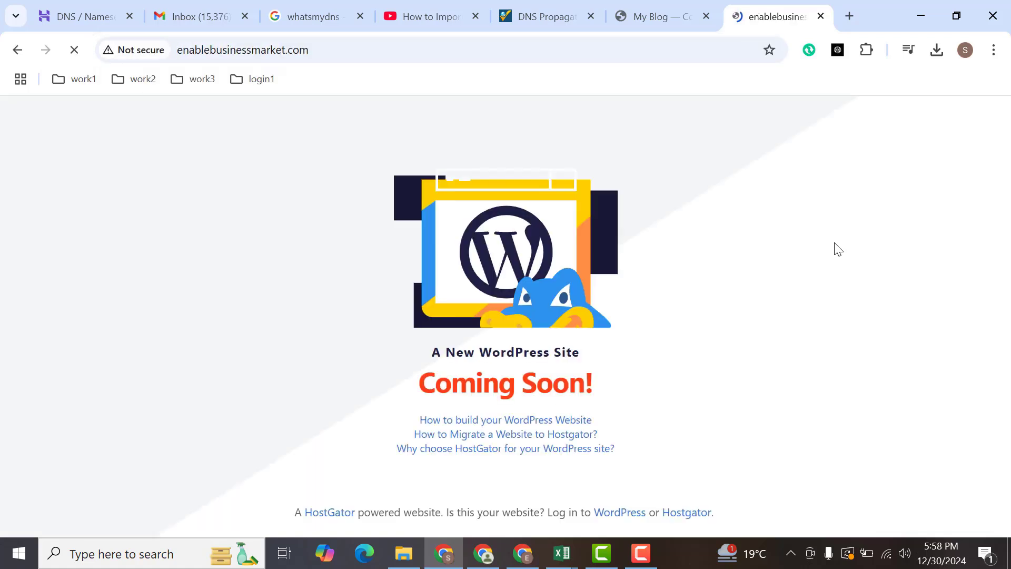